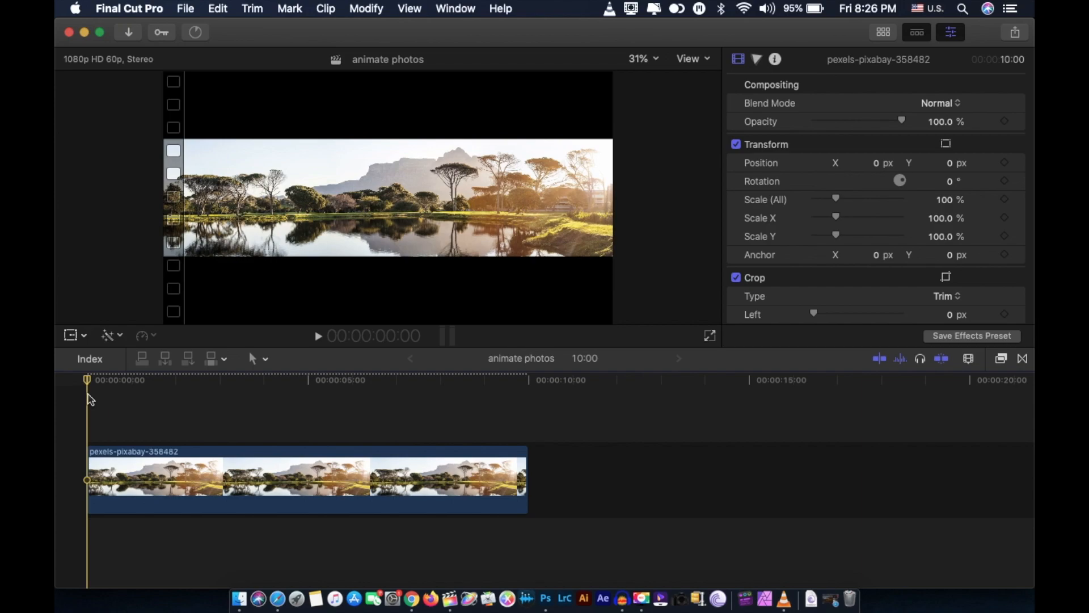
Reveal the landscape clip in the browser, show its file info and hide the browser
{"action": "key", "text": "shift+f"}
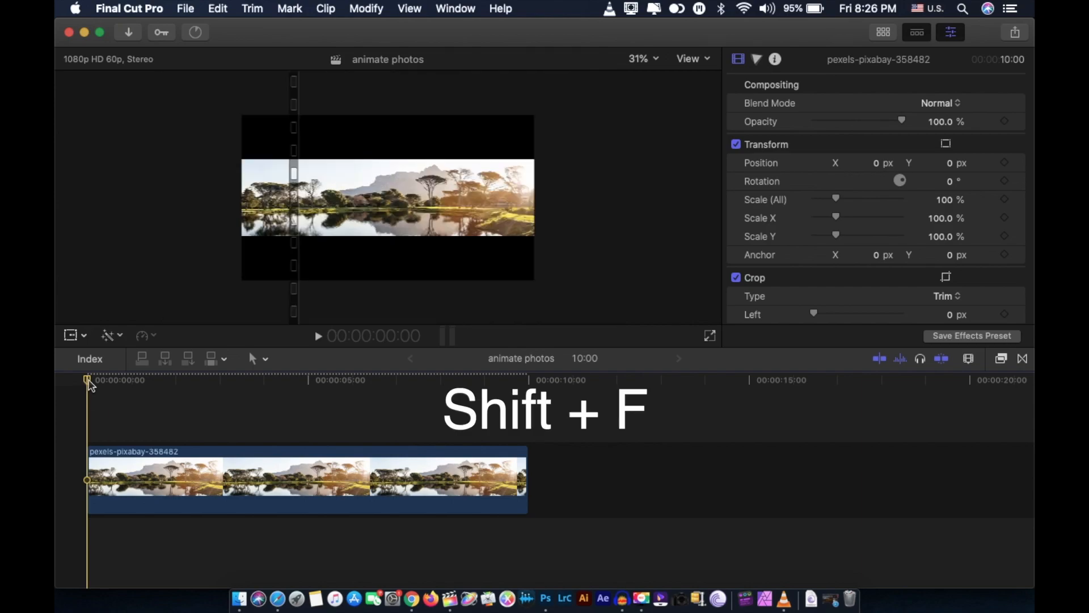
{"action": "left_click", "coordinate": [90, 384]}
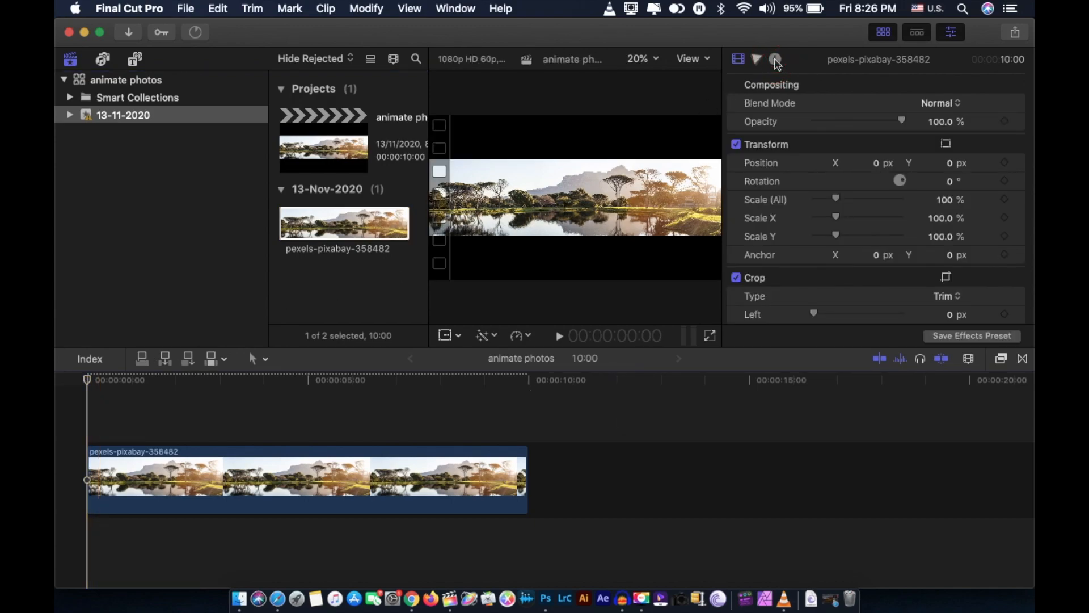
{"action": "left_click", "coordinate": [775, 60]}
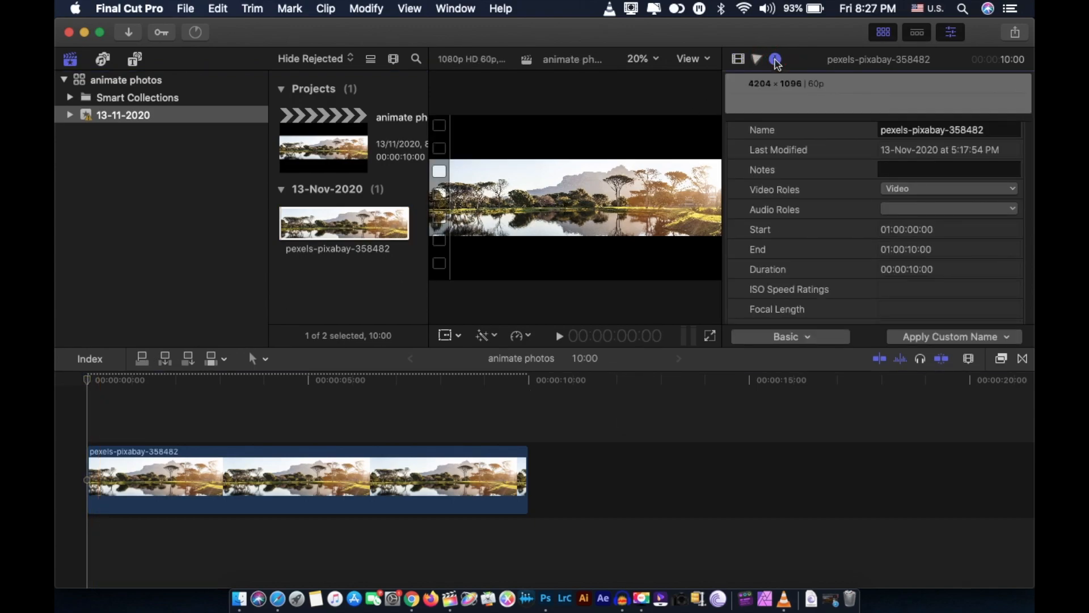
{"action": "left_click", "coordinate": [884, 33]}
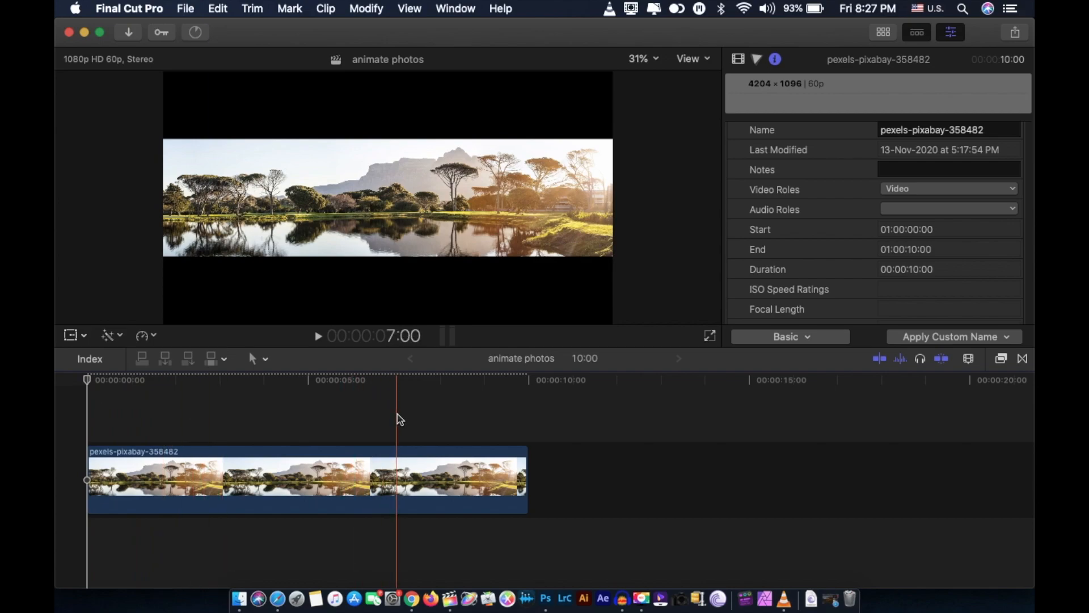
Trim the landscape clip to end at 7:00 and select it for cropping
{"action": "key", "text": "alt+bracketright"}
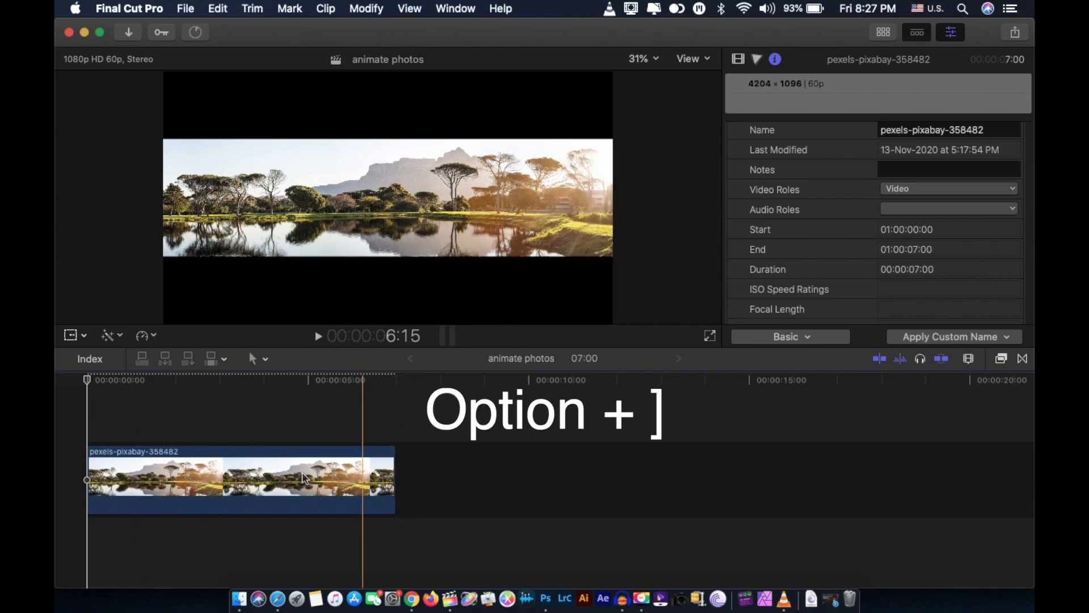
{"action": "left_click", "coordinate": [284, 481]}
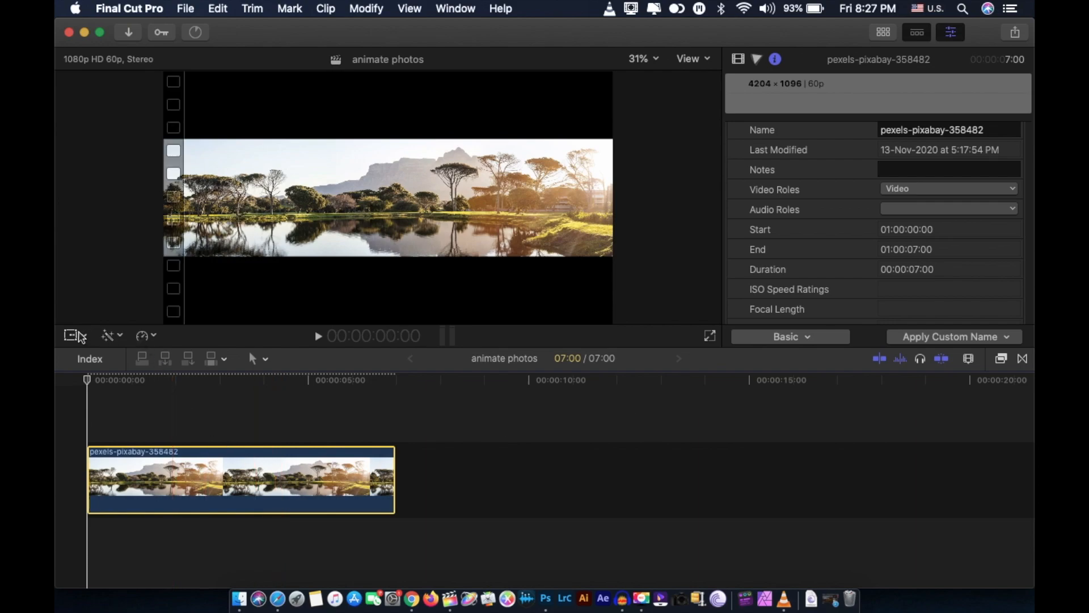
{"action": "left_click", "coordinate": [84, 336]}
Apply a Ken Burns crop to the clip and swap its start and end frames
{"action": "left_click", "coordinate": [112, 371]}
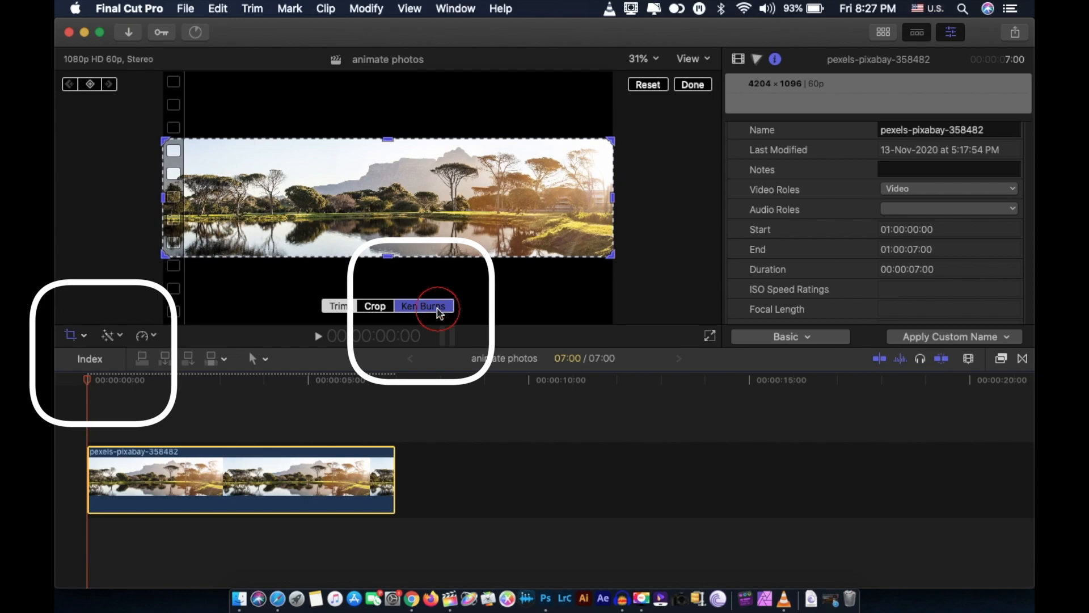
{"action": "left_click", "coordinate": [423, 306]}
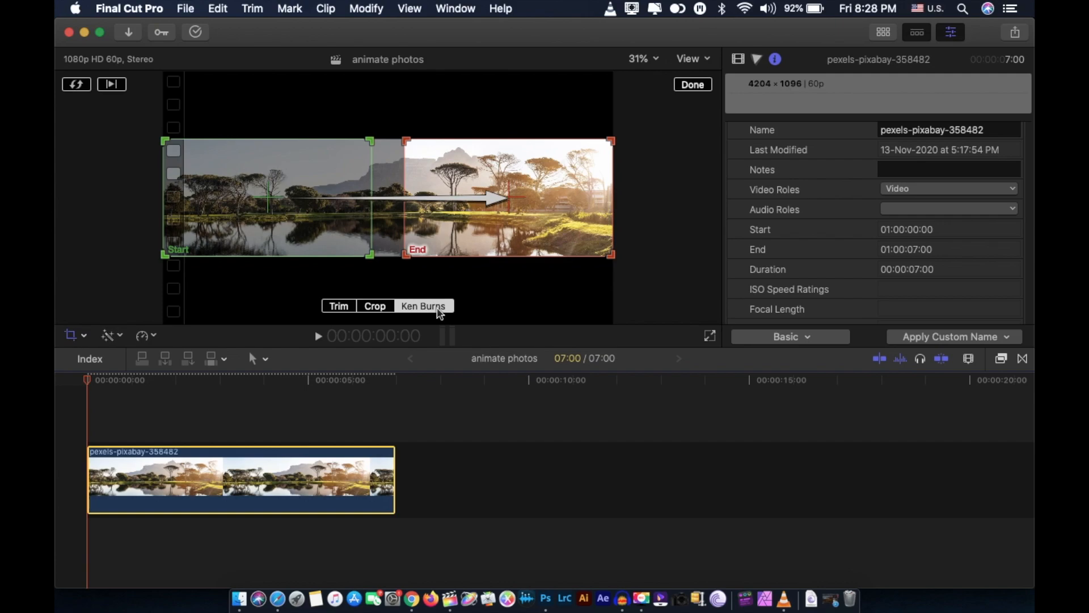
{"action": "left_click", "coordinate": [77, 84]}
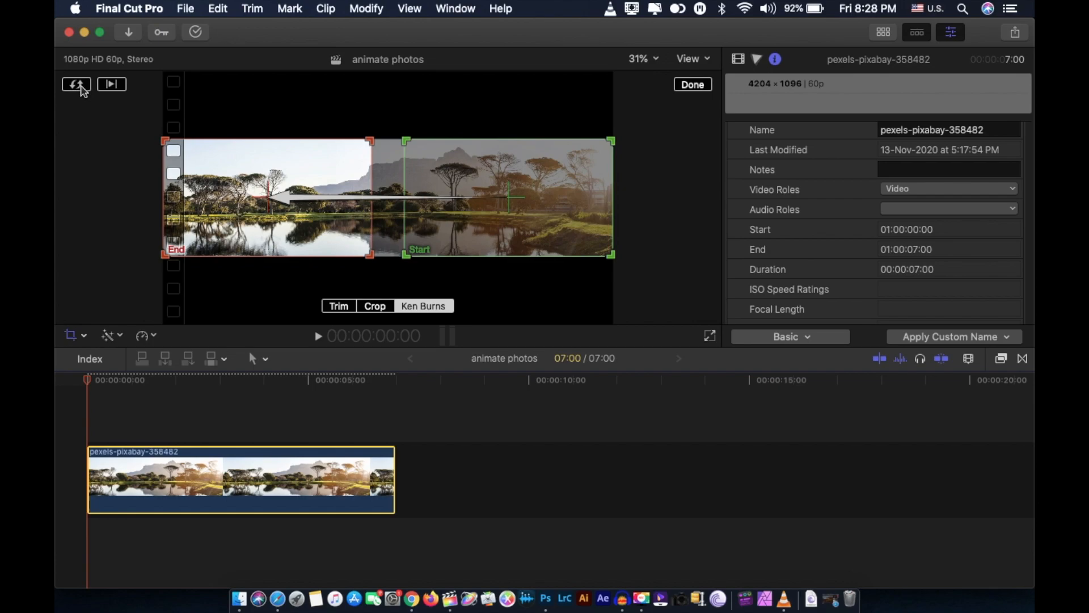
Commit the Ken Burns pan with Done and leave the full-screen preview
{"action": "left_click", "coordinate": [692, 84]}
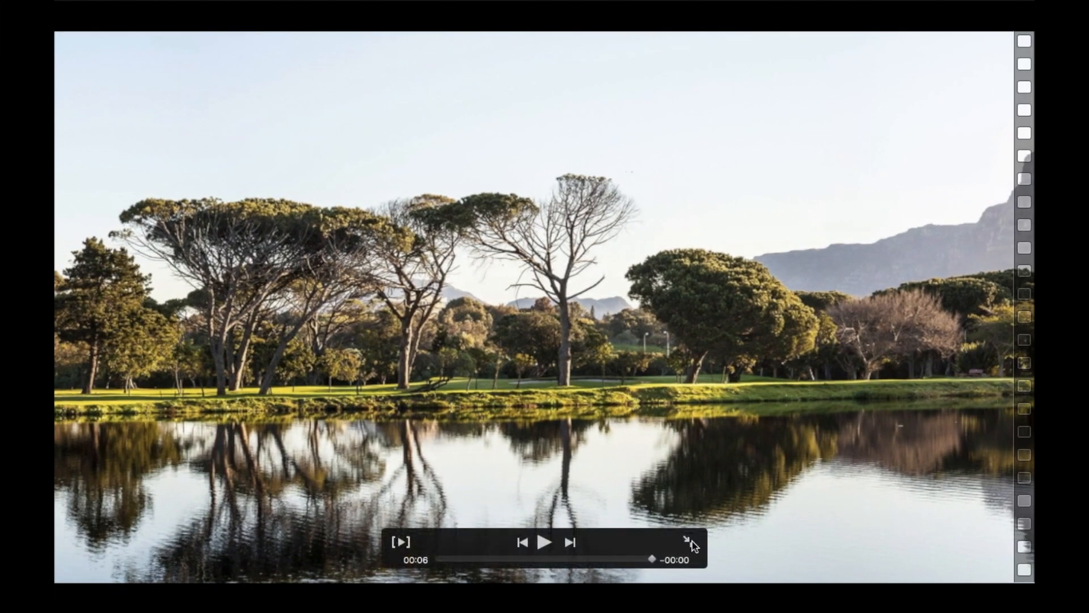
{"action": "left_click", "coordinate": [691, 541]}
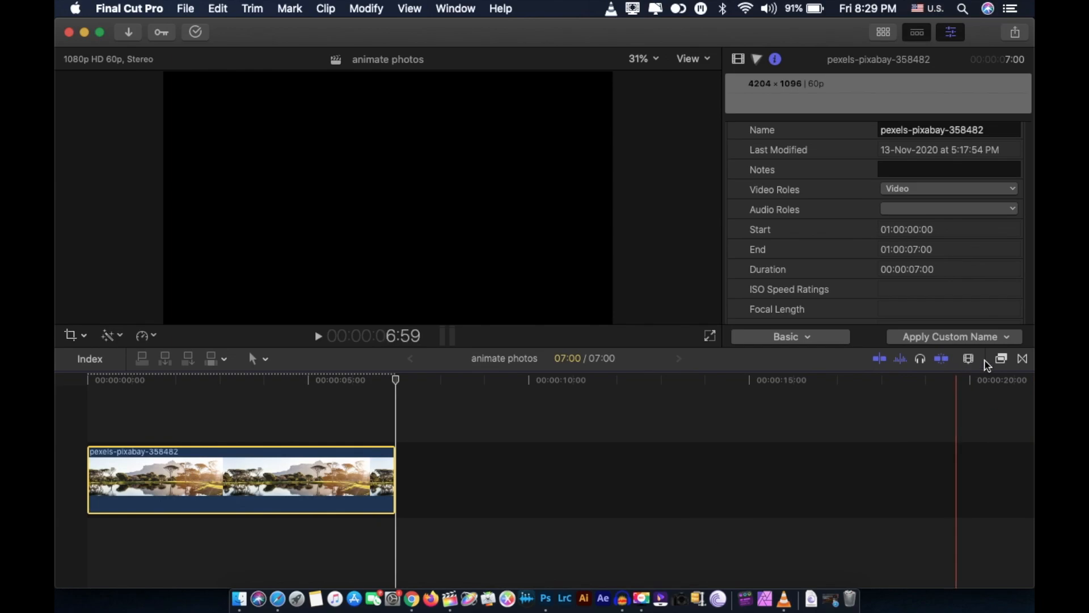
Apply the Handheld effect to the landscape clip with Distance 0 and Shakiness about 4.5
{"action": "left_click", "coordinate": [1002, 358]}
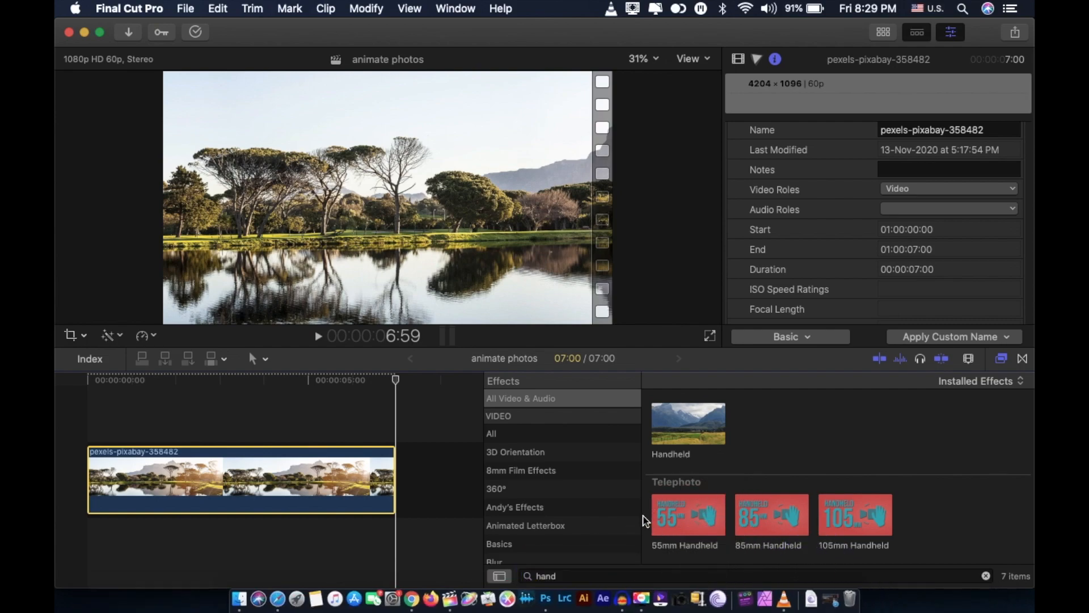
{"action": "mouse_move", "coordinate": [688, 423]}
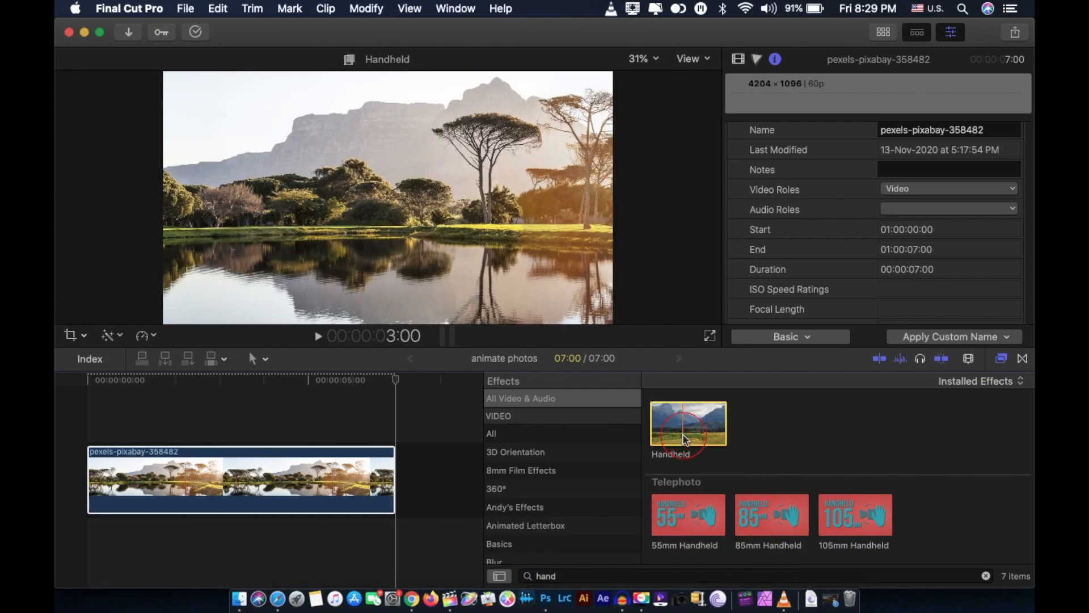
{"action": "left_click_drag", "start_coordinate": [685, 438], "coordinate": [319, 492]}
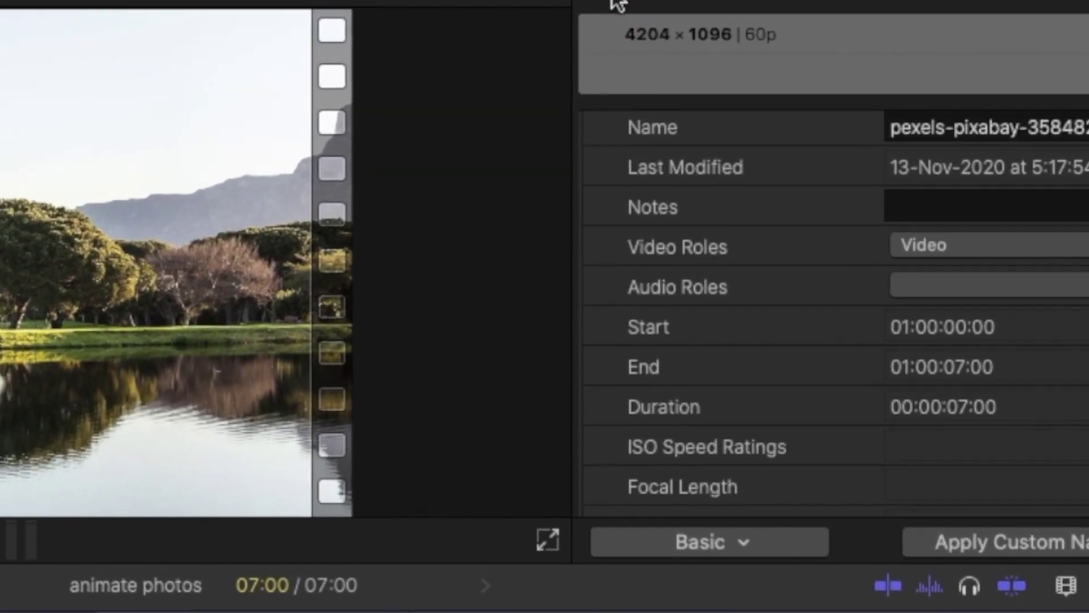
{"action": "left_click", "coordinate": [739, 59]}
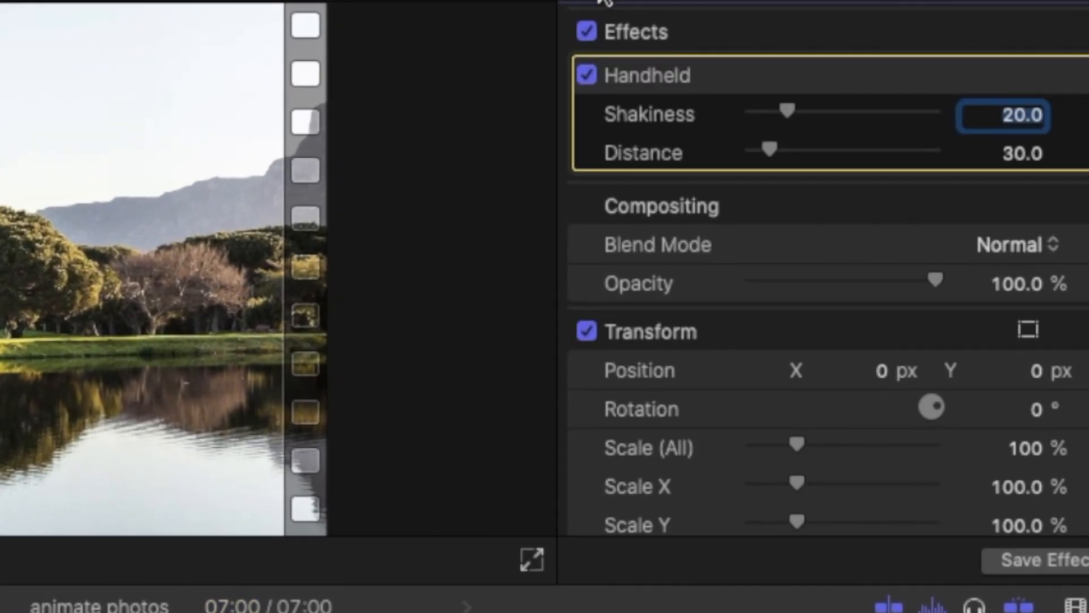
{"action": "left_click_drag", "start_coordinate": [766, 152], "coordinate": [740, 152]}
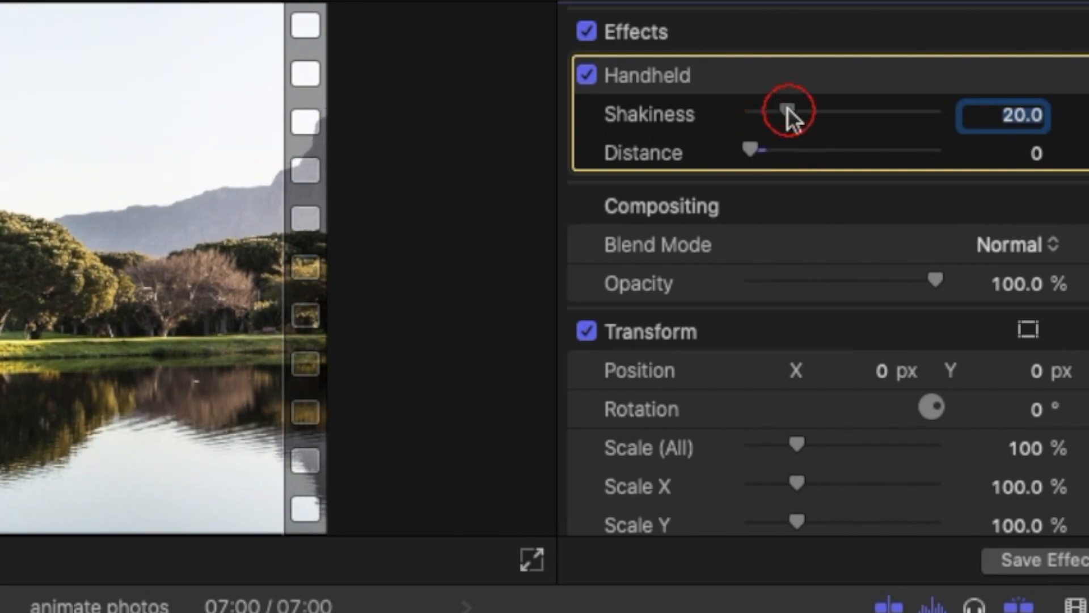
{"action": "left_click_drag", "start_coordinate": [790, 114], "coordinate": [759, 113]}
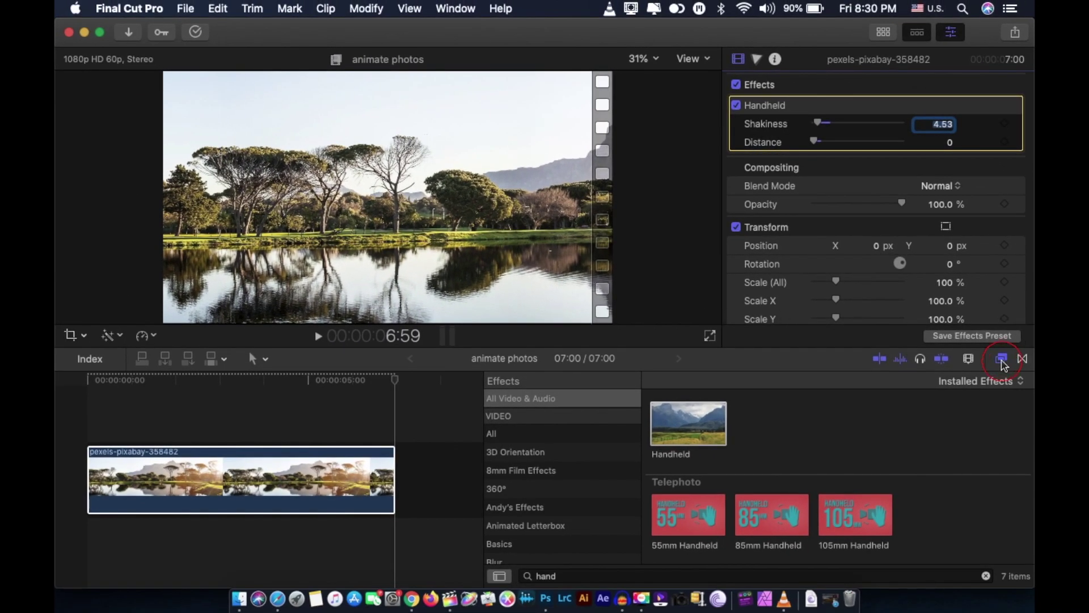
{"action": "left_click", "coordinate": [1021, 359]}
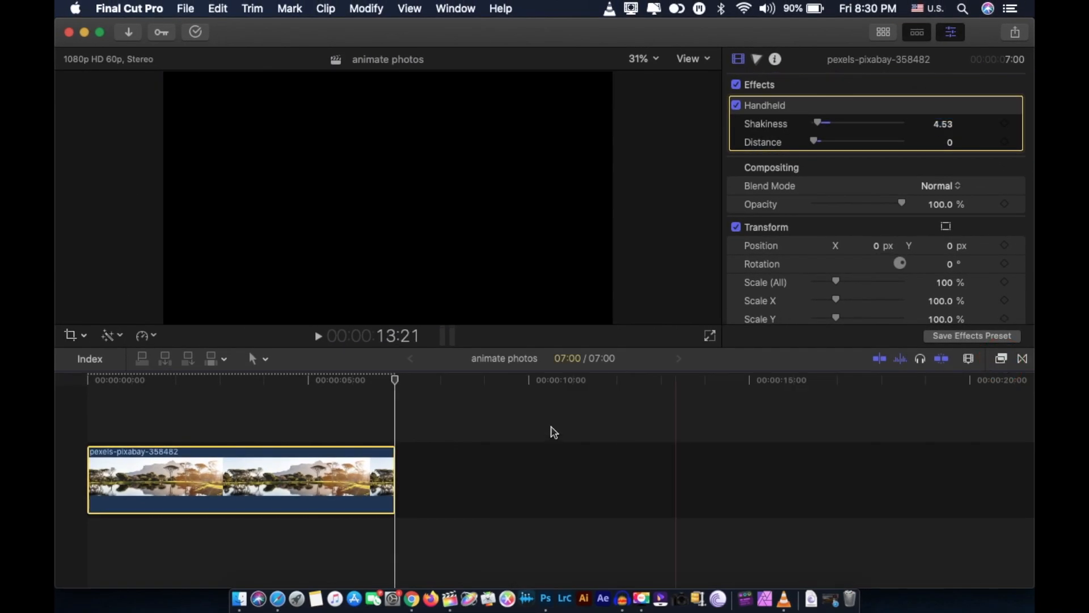
{"action": "left_click_drag", "start_coordinate": [552, 391], "coordinate": [394, 392]}
{"action": "key", "text": "Home"}
{"action": "key", "text": "space"}
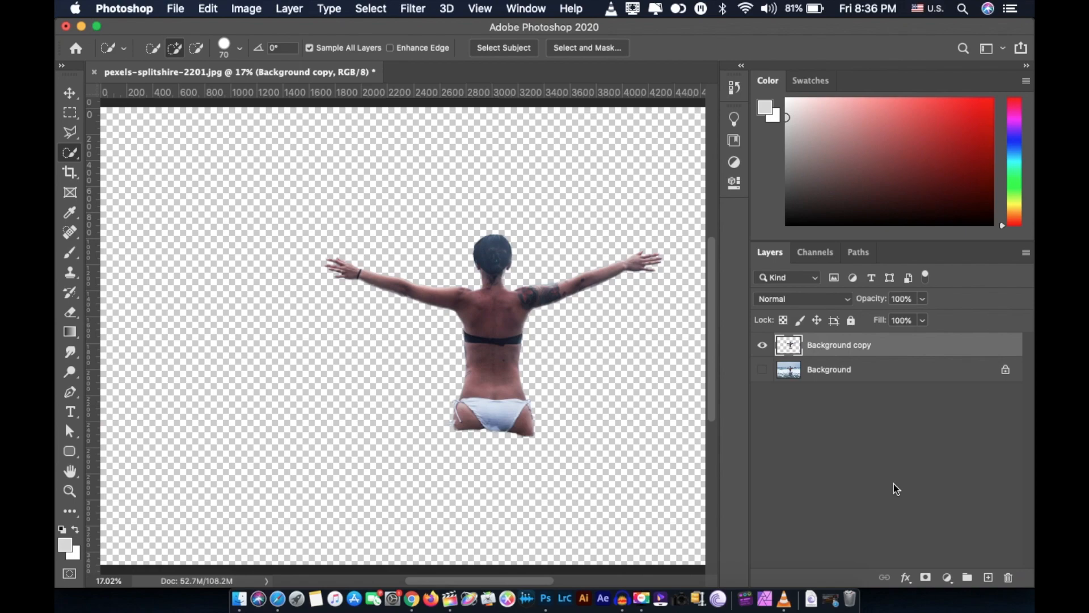
Show and unlock the original Background layer and pick the Clone Stamp tool
{"action": "left_click", "coordinate": [762, 345]}
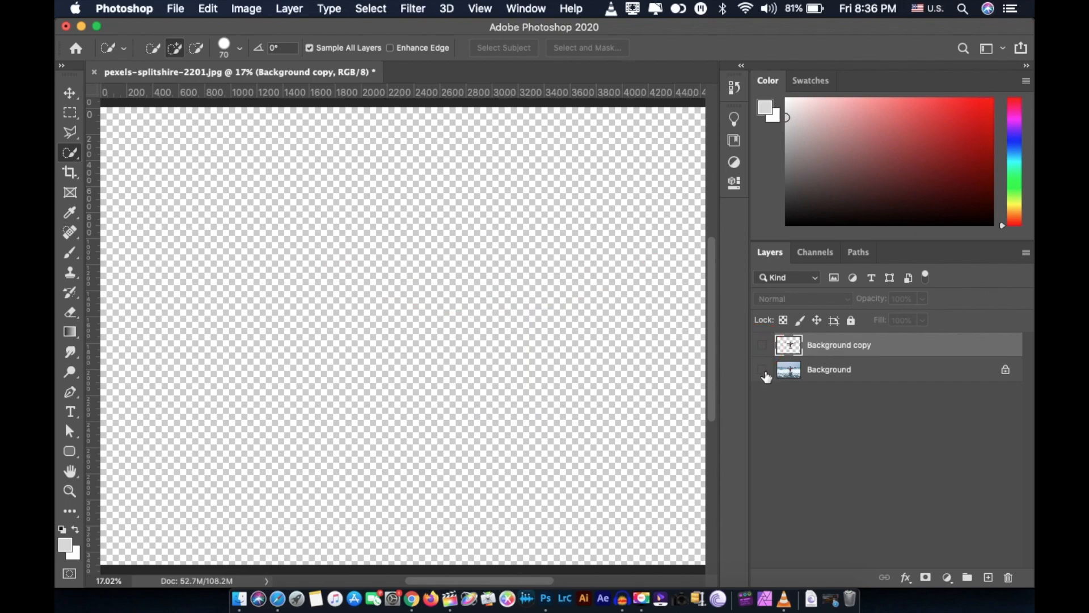
{"action": "left_click", "coordinate": [763, 371]}
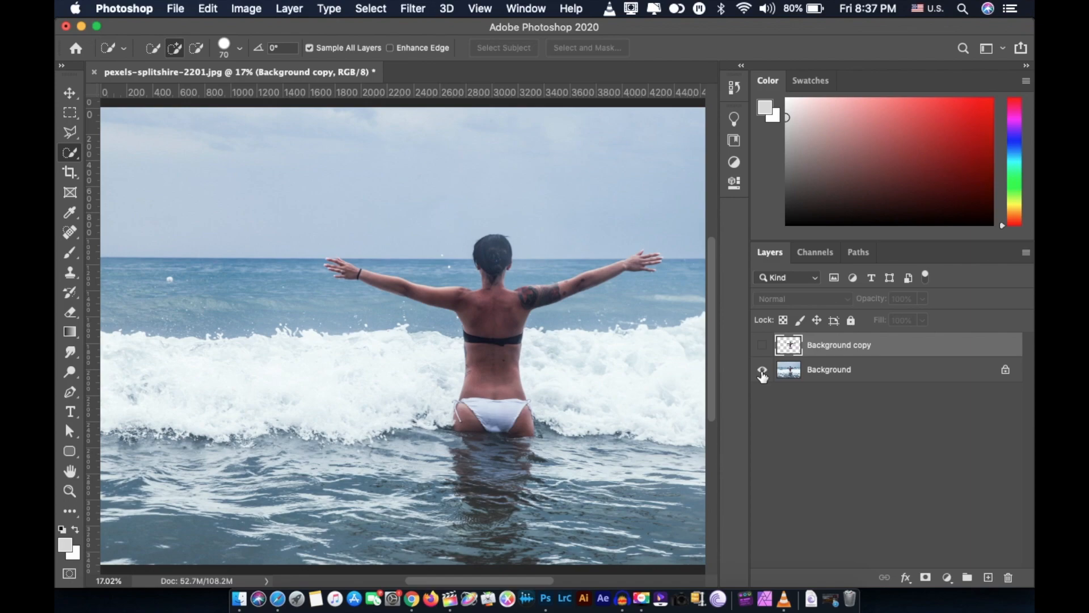
{"action": "left_click", "coordinate": [1006, 369]}
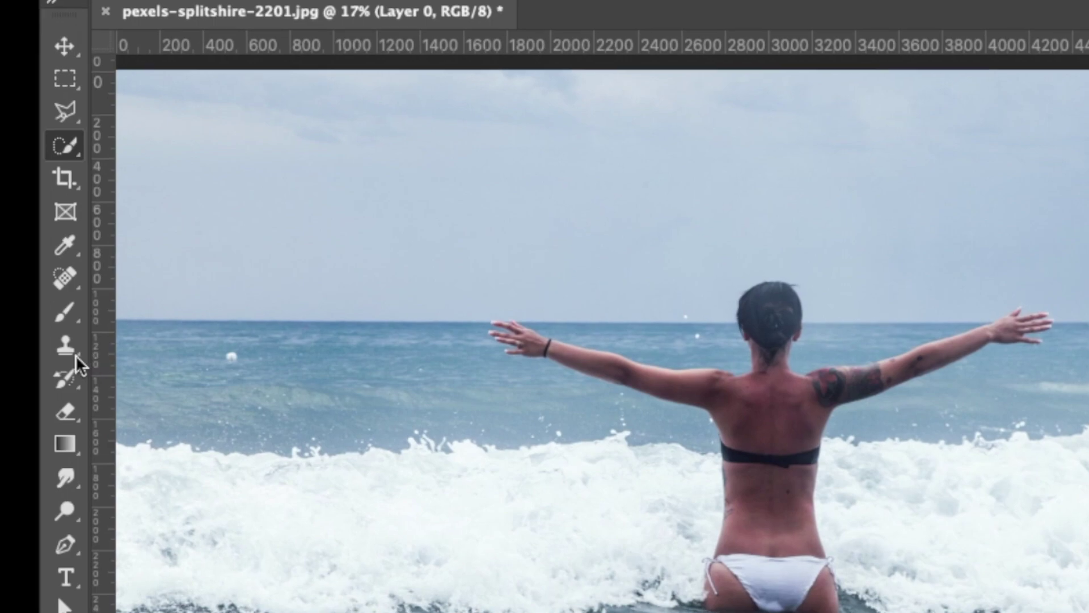
{"action": "left_click", "coordinate": [66, 347]}
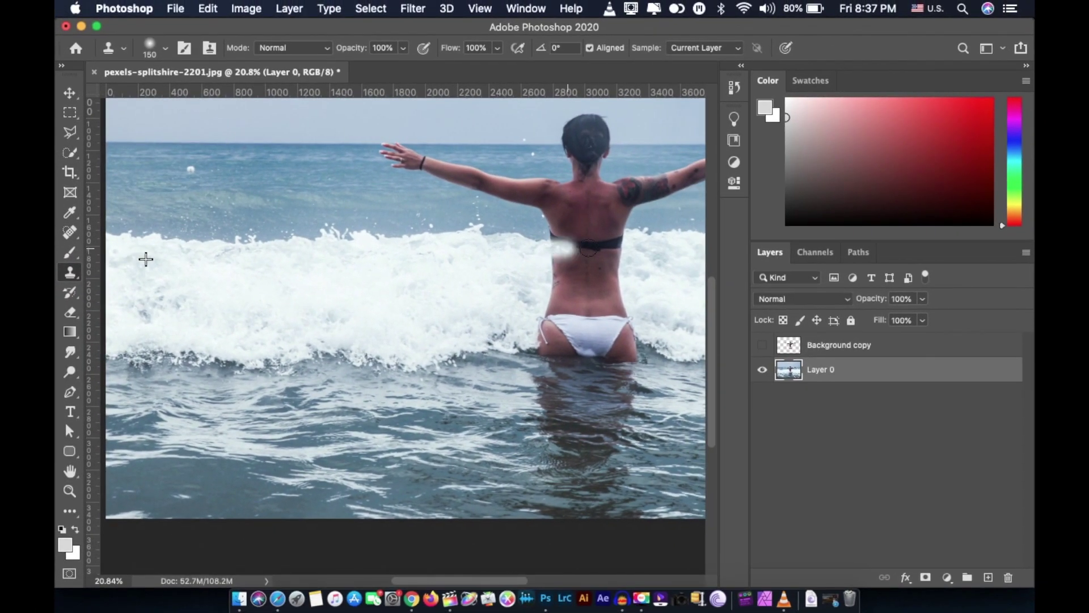
{"action": "left_click_drag", "start_coordinate": [588, 256], "coordinate": [587, 443]}
{"action": "scroll", "coordinate": [409, 340], "scroll_direction": "down", "scroll_amount": 3}
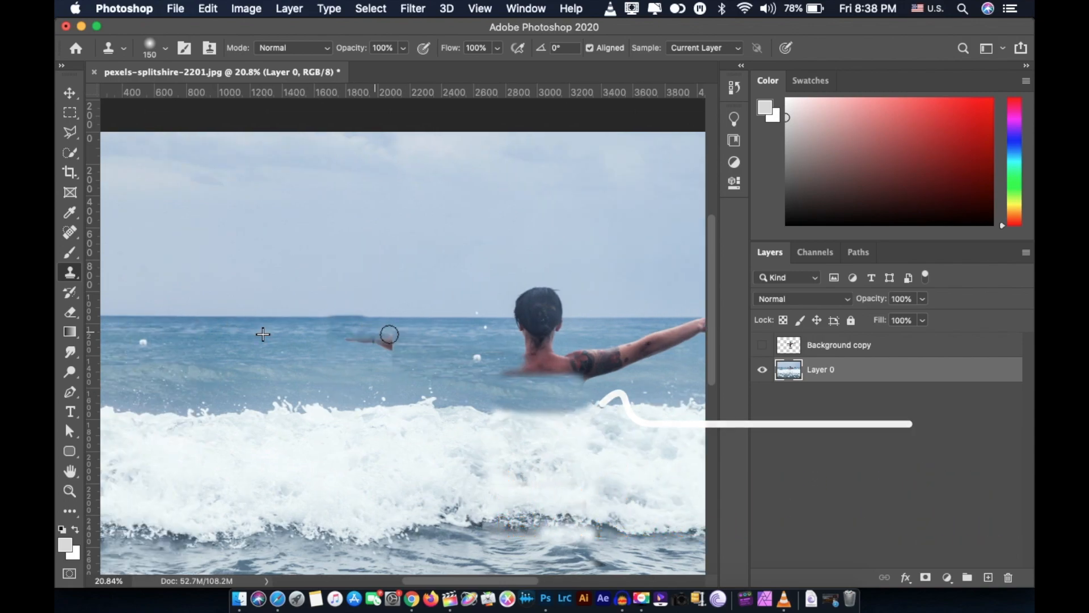
Clone sea water over the man's body and arm until he is covered
{"action": "left_click_drag", "start_coordinate": [341, 328], "coordinate": [391, 344]}
{"action": "left_click_drag", "start_coordinate": [511, 366], "coordinate": [596, 357]}
{"action": "left_click_drag", "start_coordinate": [511, 324], "coordinate": [579, 316]}
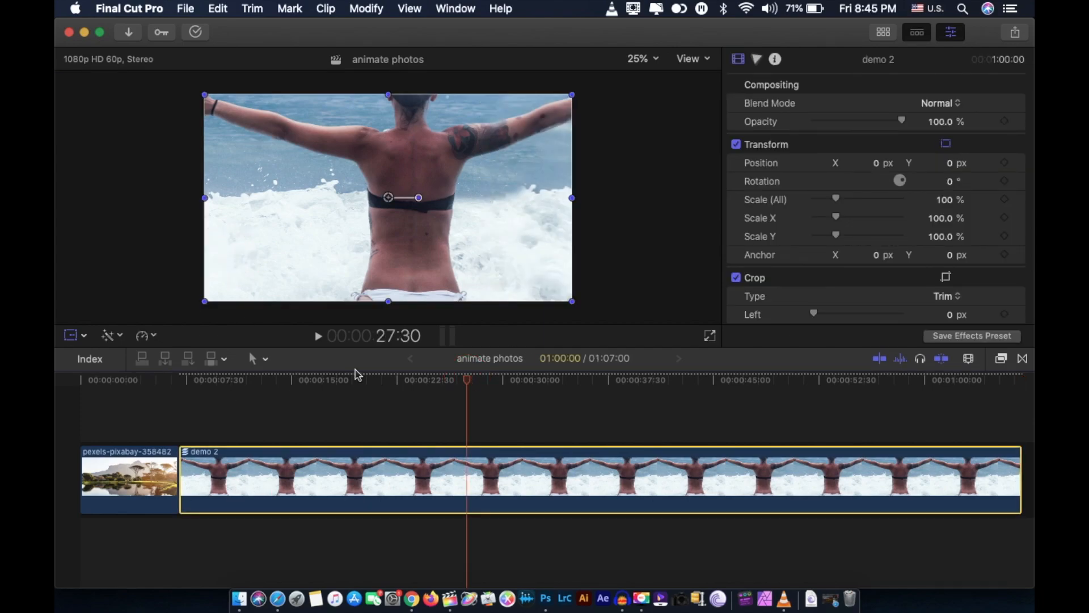
Scale the demo 2 image down to about 64% so it fits the frame
{"action": "left_click_drag", "start_coordinate": [205, 301], "coordinate": [293, 265]}
{"action": "left_click", "coordinate": [692, 84]}
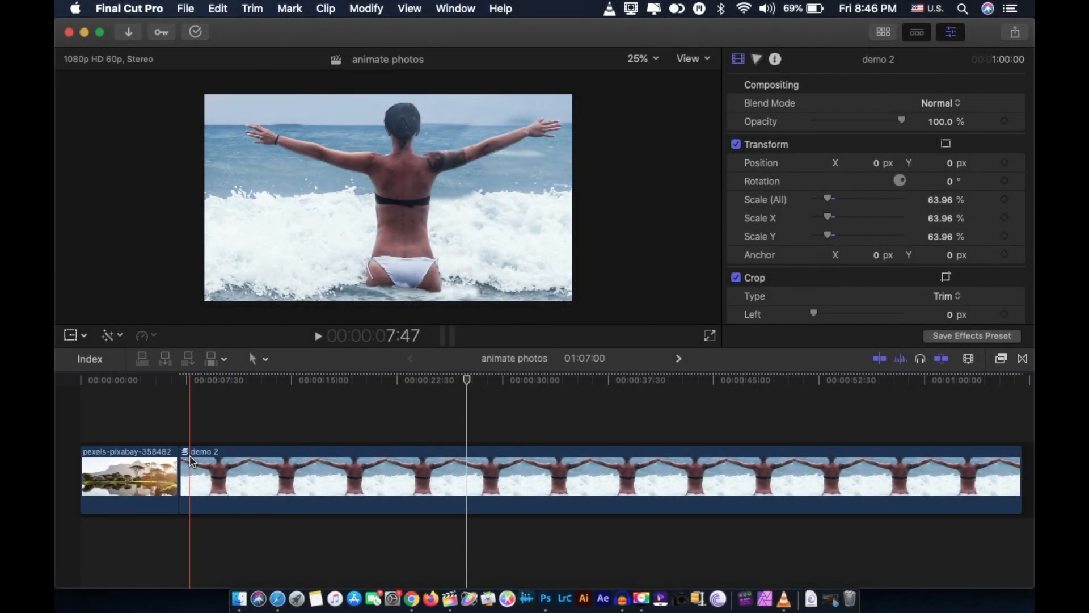
Inside the demo 2 compound clip, trim Background copy and Layer 0 to end at 10:07
{"action": "double_click", "coordinate": [270, 477]}
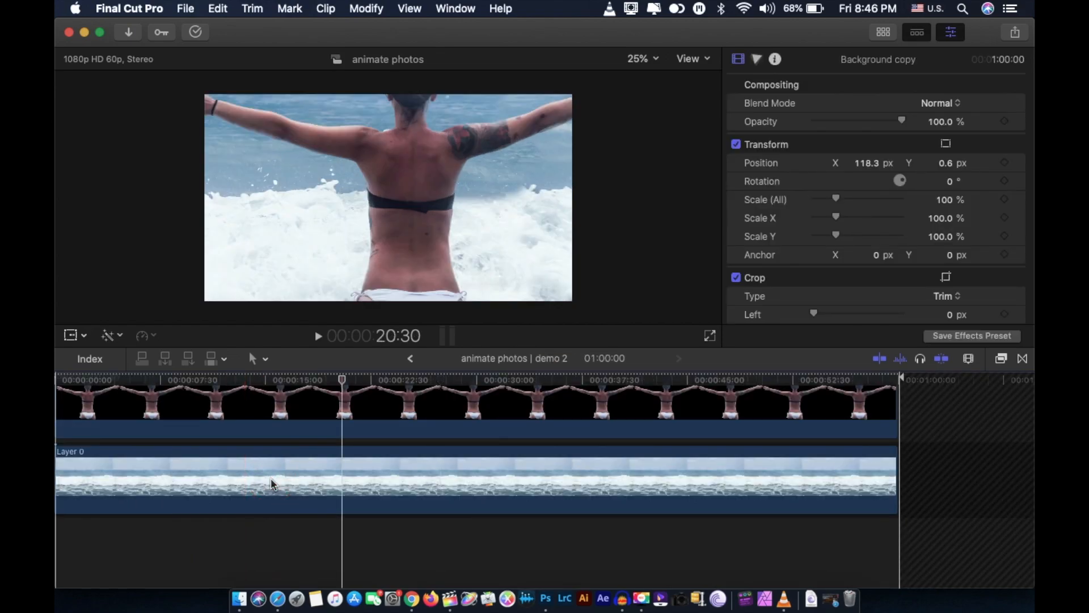
{"action": "key", "text": "shift+z"}
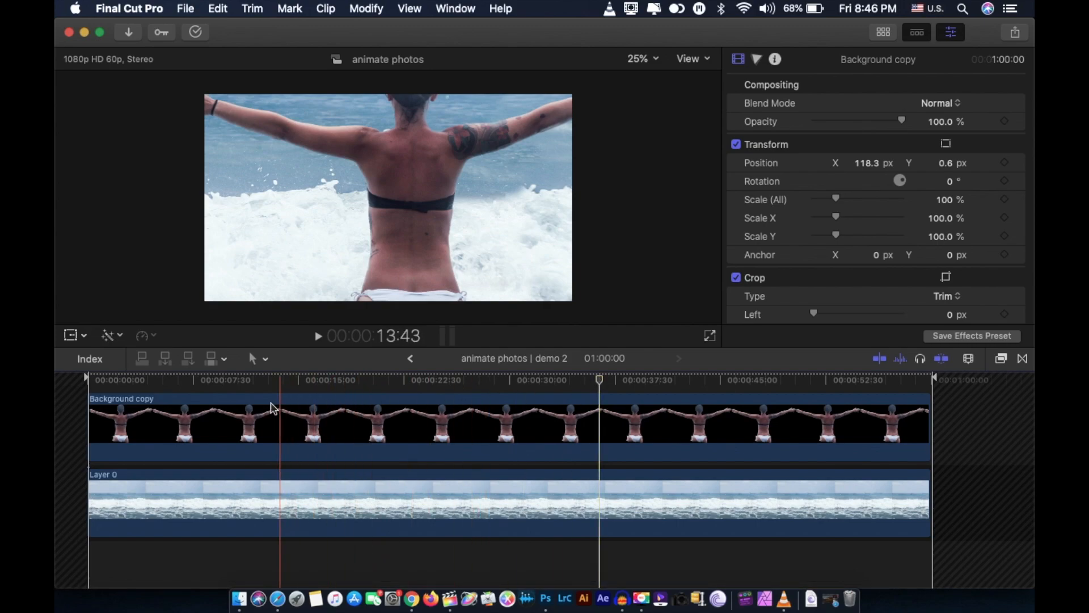
{"action": "left_click", "coordinate": [235, 415]}
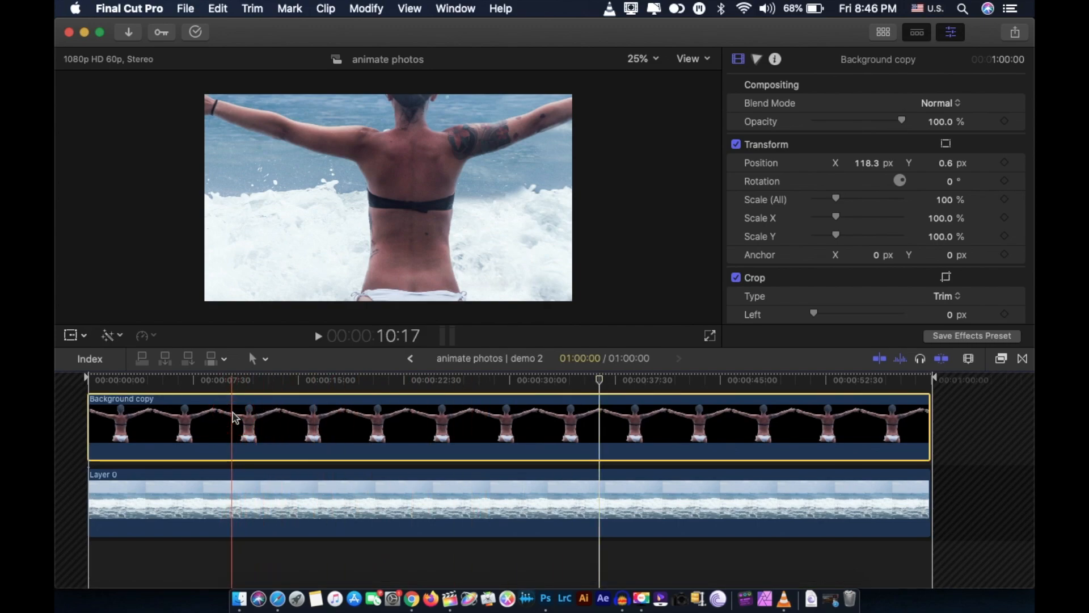
{"action": "left_click", "coordinate": [230, 501], "text": "super"}
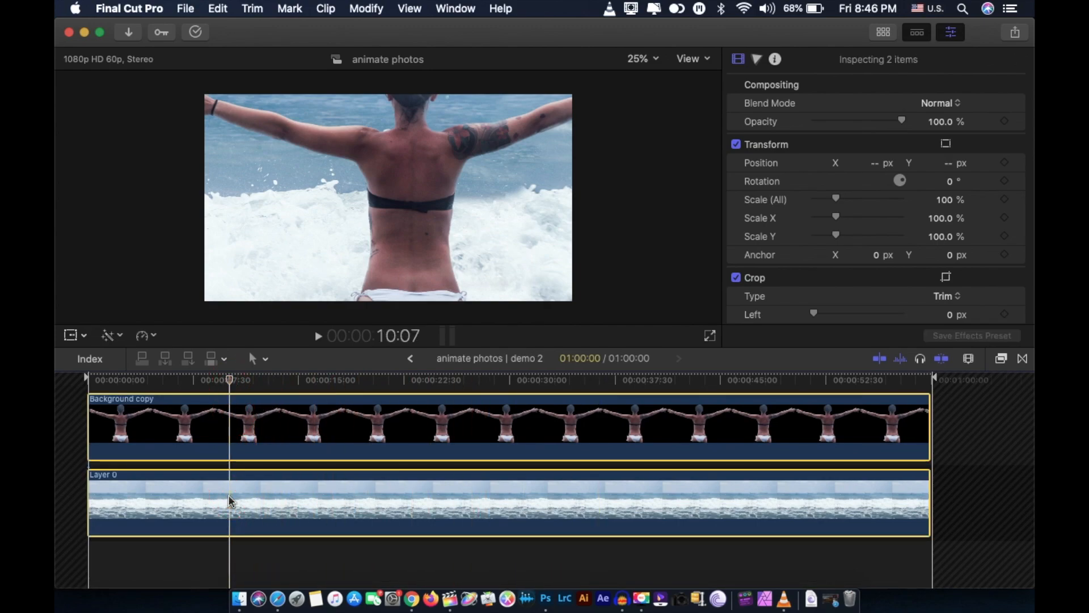
{"action": "key", "text": "alt+bracketright"}
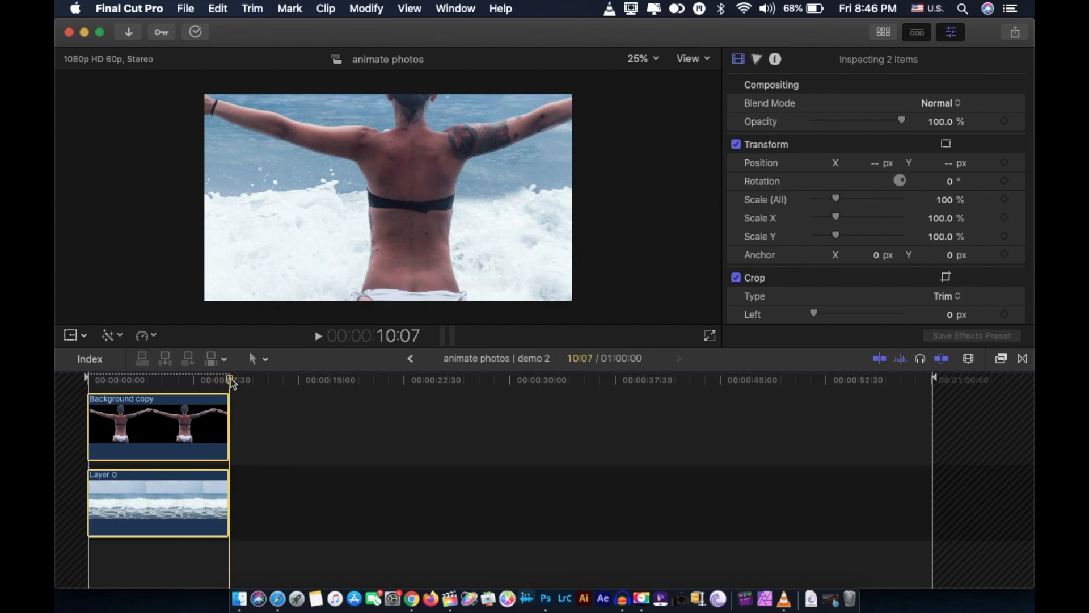
Add a starting transform keyframe on the Background copy clip
{"action": "left_click", "coordinate": [203, 439]}
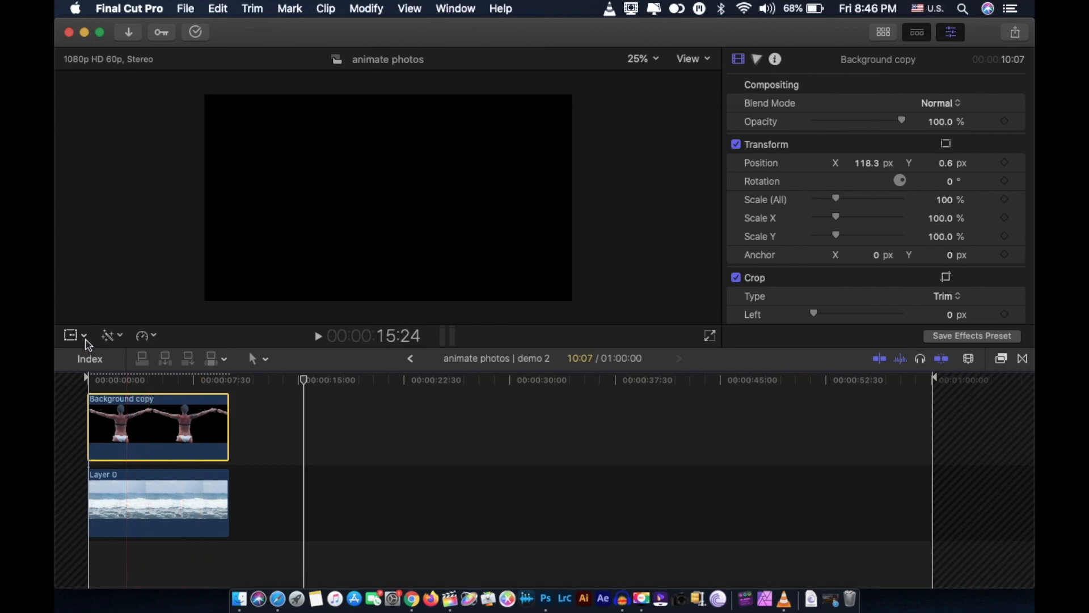
{"action": "left_click", "coordinate": [85, 337]}
{"action": "left_click", "coordinate": [93, 349]}
{"action": "left_click", "coordinate": [137, 382]}
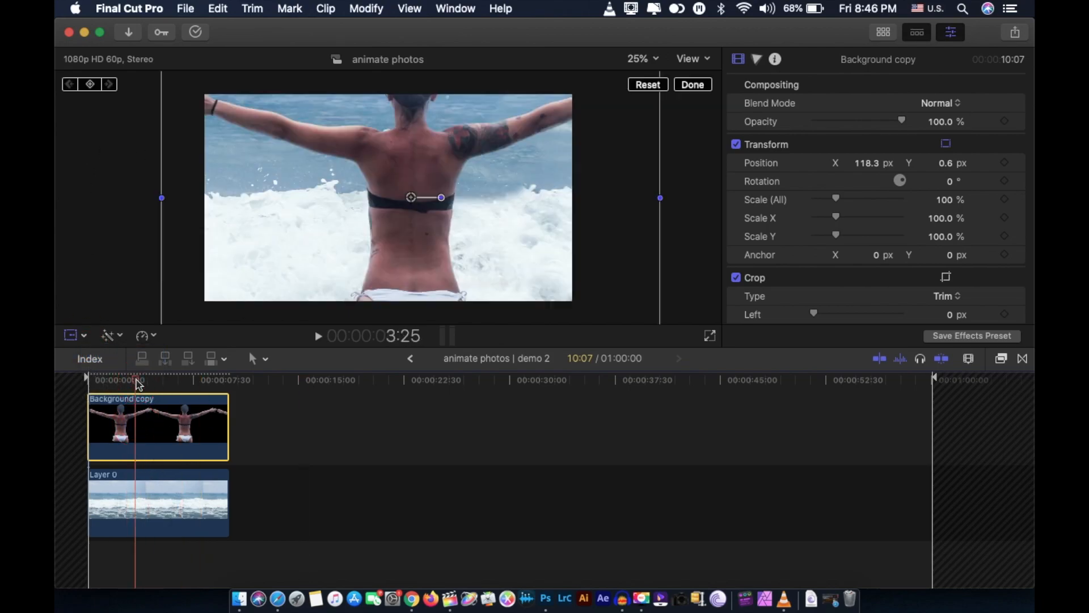
{"action": "left_click", "coordinate": [90, 84]}
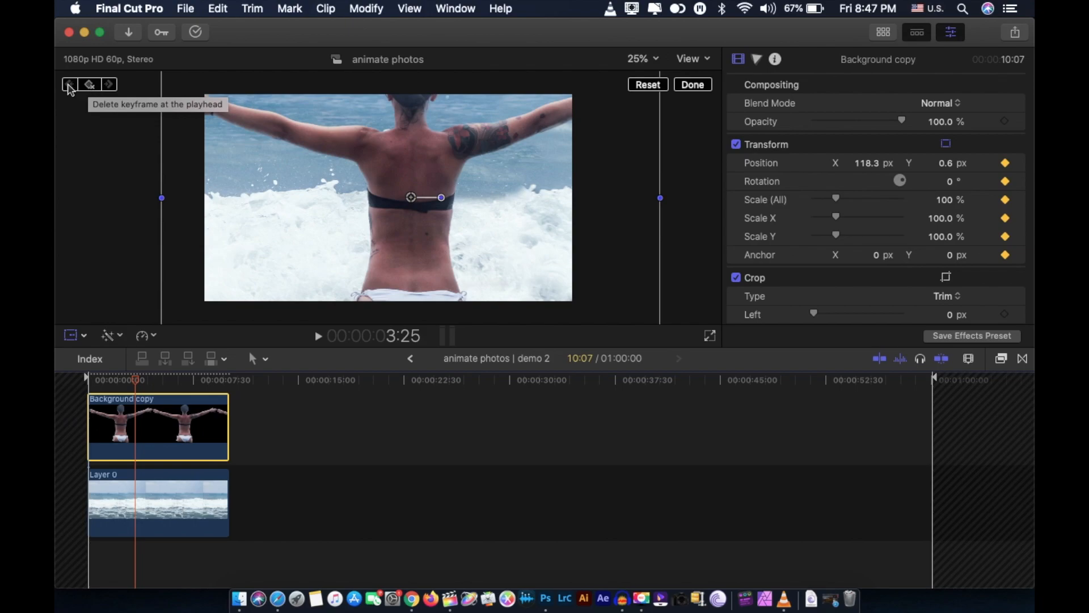
Set Background copy's Scale (All) to 130% at the clip end
{"action": "left_click", "coordinate": [229, 380]}
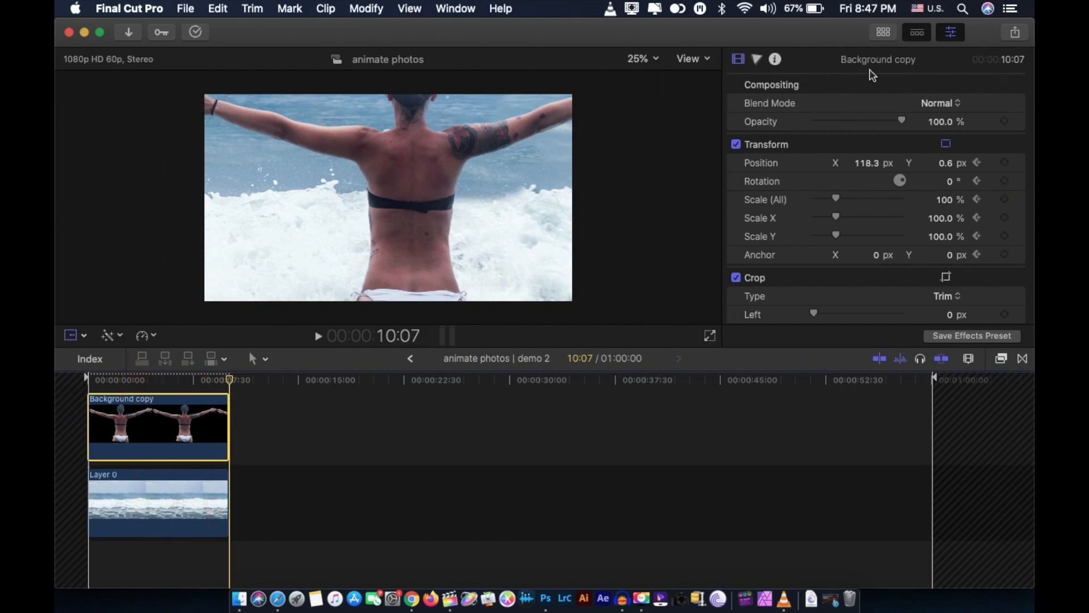
{"action": "left_click", "coordinate": [950, 201]}
{"action": "type", "text": "130"}
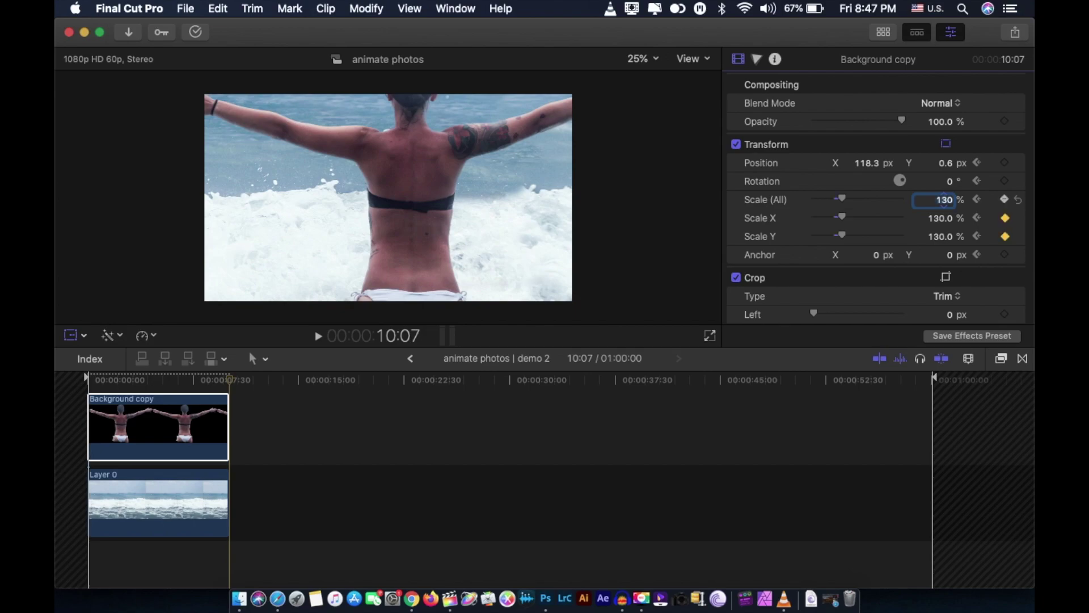
{"action": "key", "text": "Return"}
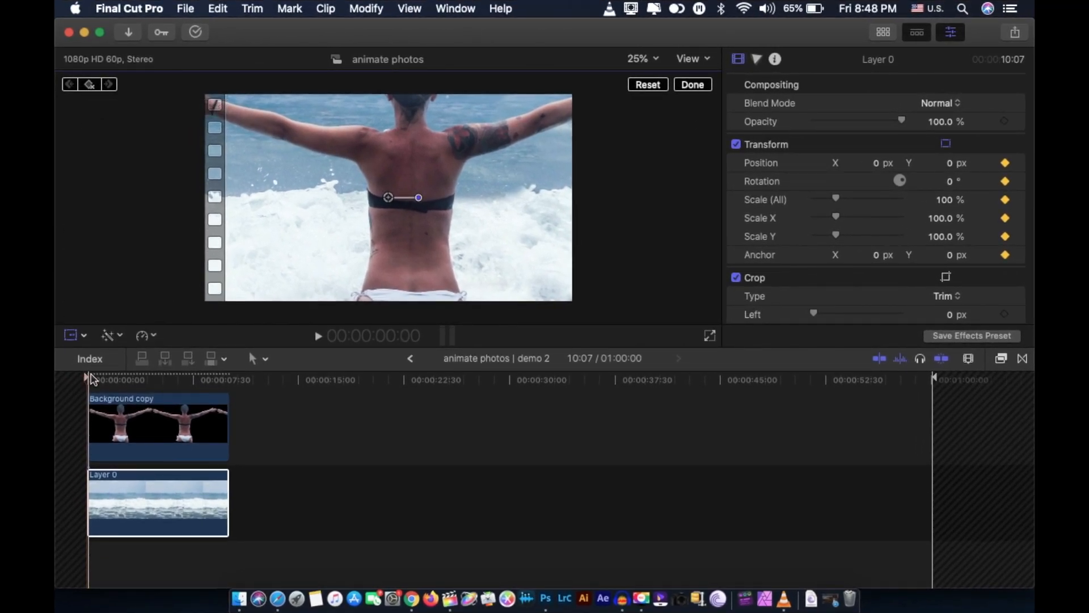
Set Layer 0's Scale (All) to 110% at its final frame
{"action": "left_click_drag", "start_coordinate": [91, 380], "coordinate": [231, 381]}
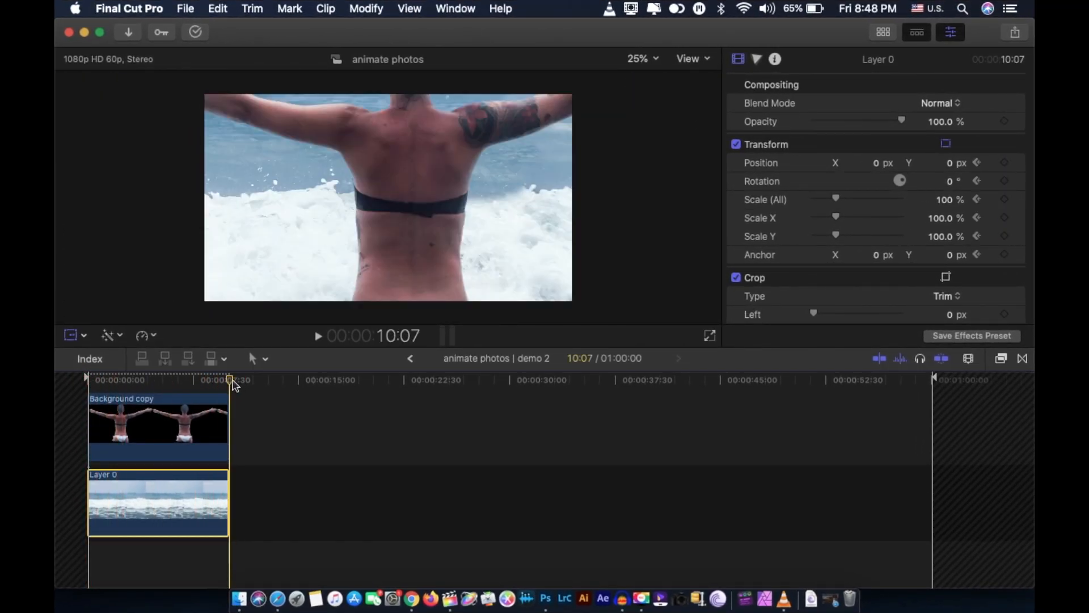
{"action": "left_click", "coordinate": [946, 200]}
{"action": "type", "text": "110"}
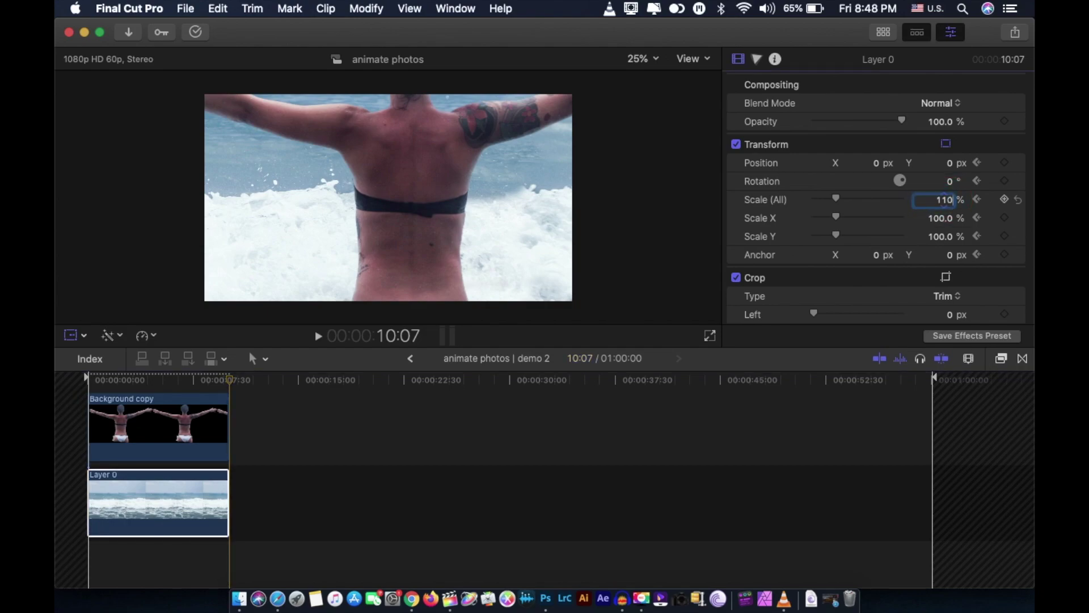
{"action": "key", "text": "Return"}
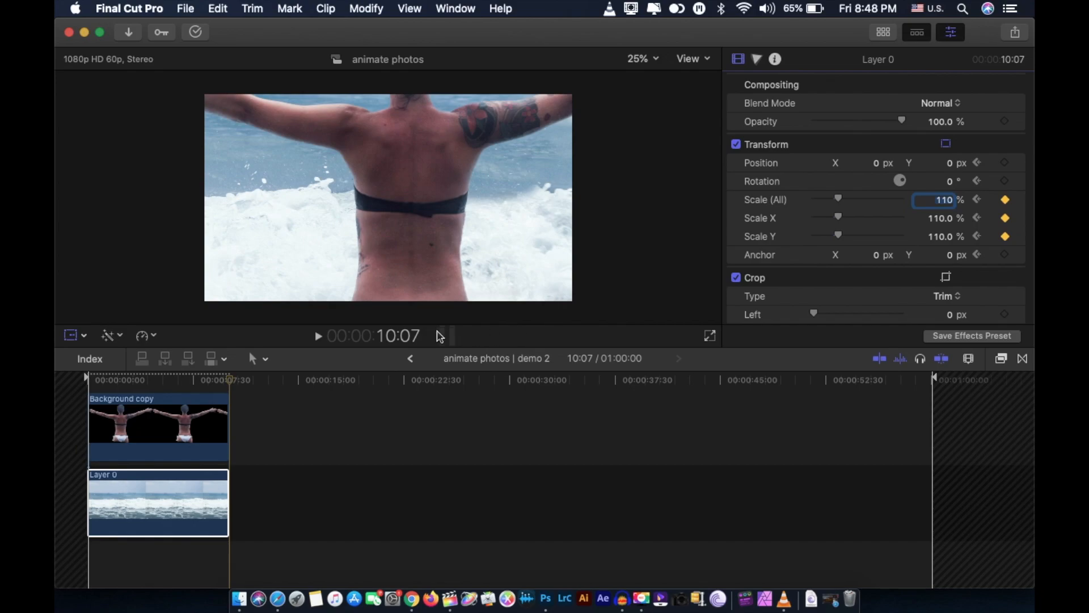
Return to the animate photos project and select the shortened demo 2 clip
{"action": "key", "text": "Left"}
{"action": "left_click", "coordinate": [411, 358]}
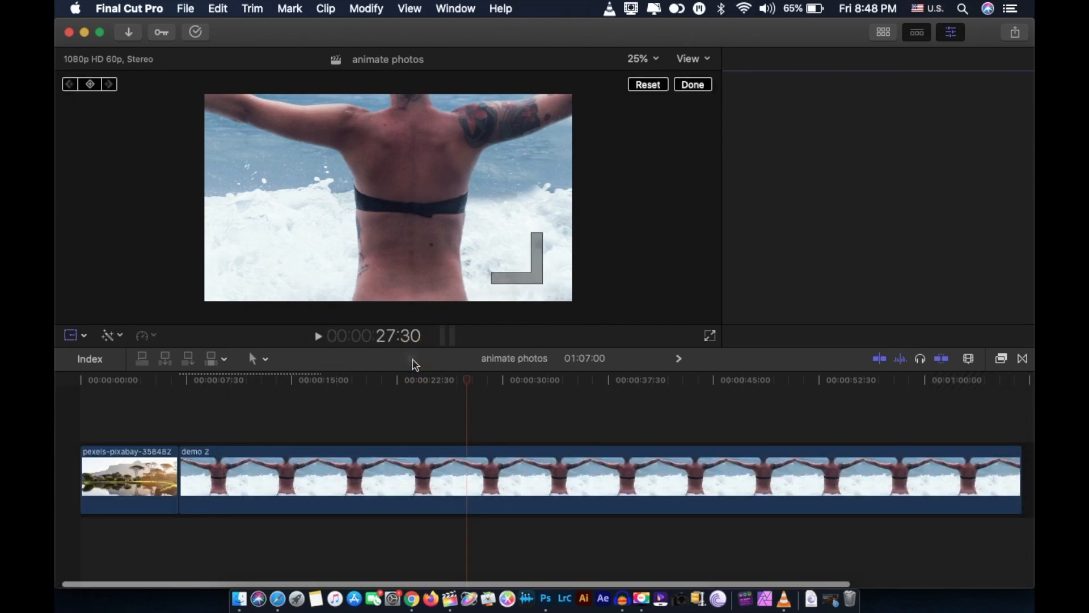
{"action": "left_click", "coordinate": [324, 391]}
{"action": "left_click", "coordinate": [319, 391]}
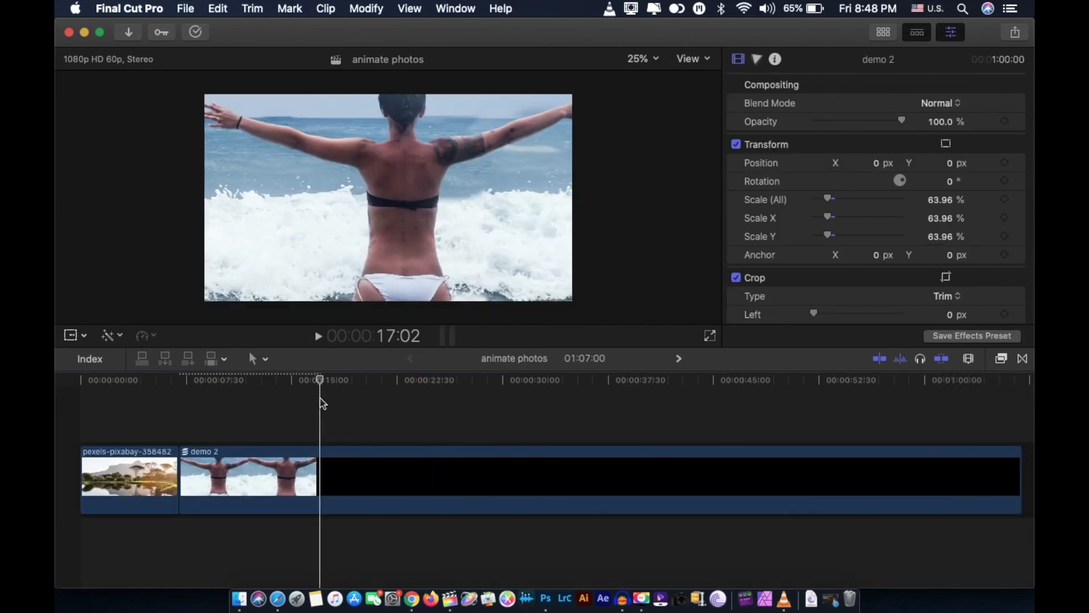
{"action": "left_click", "coordinate": [253, 484]}
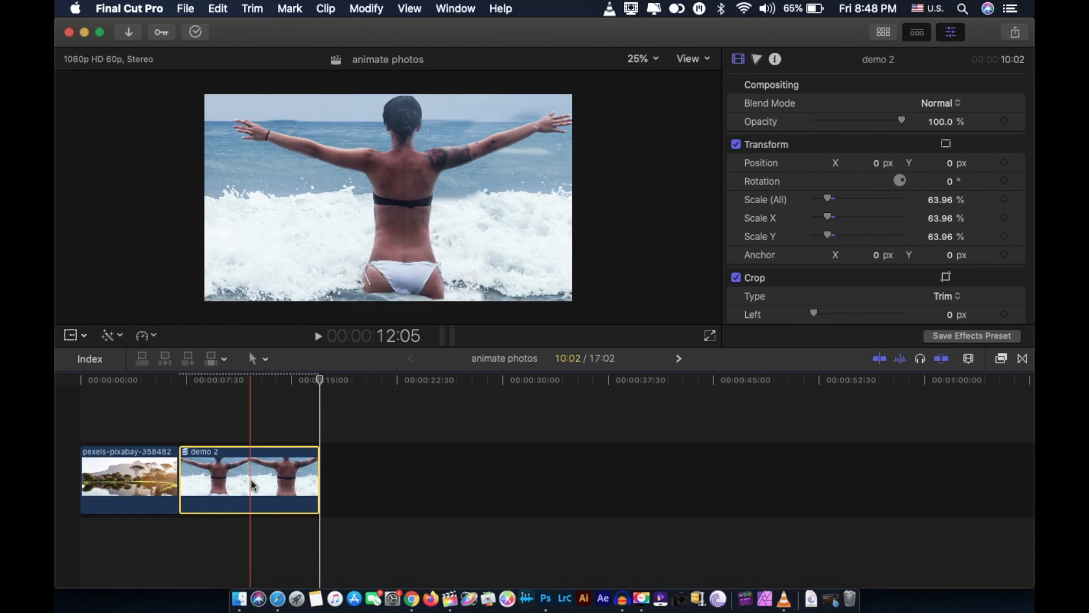